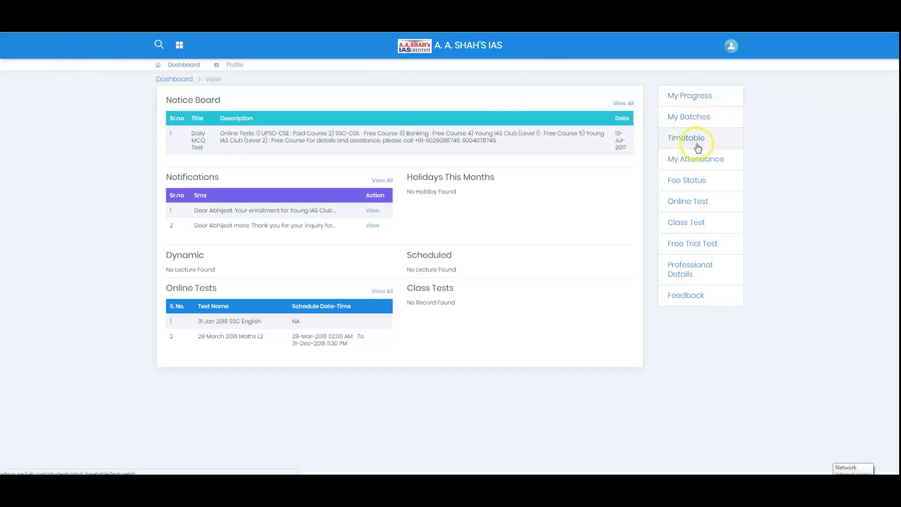
Step: Open the list of online tests and start the 29 March 2018 Maths L2 test
click(696, 205)
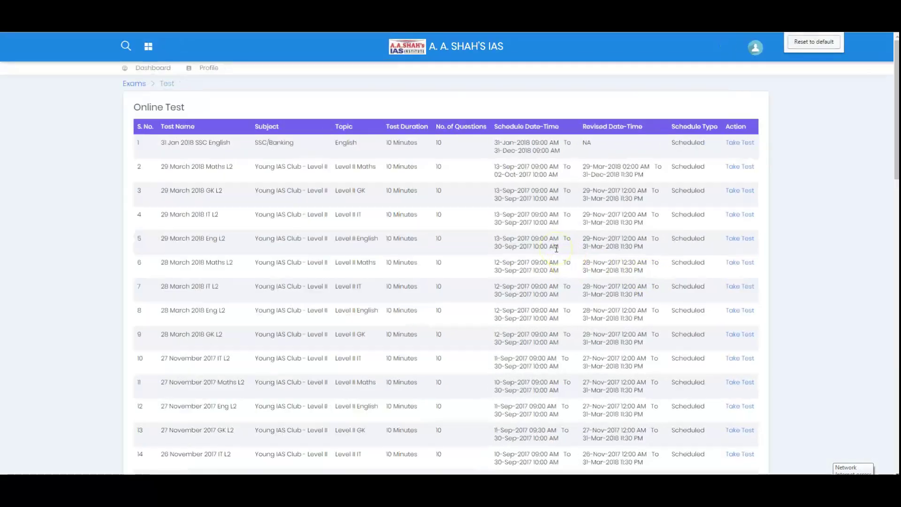
key(ctrl+plus)
key(ctrl+plus)
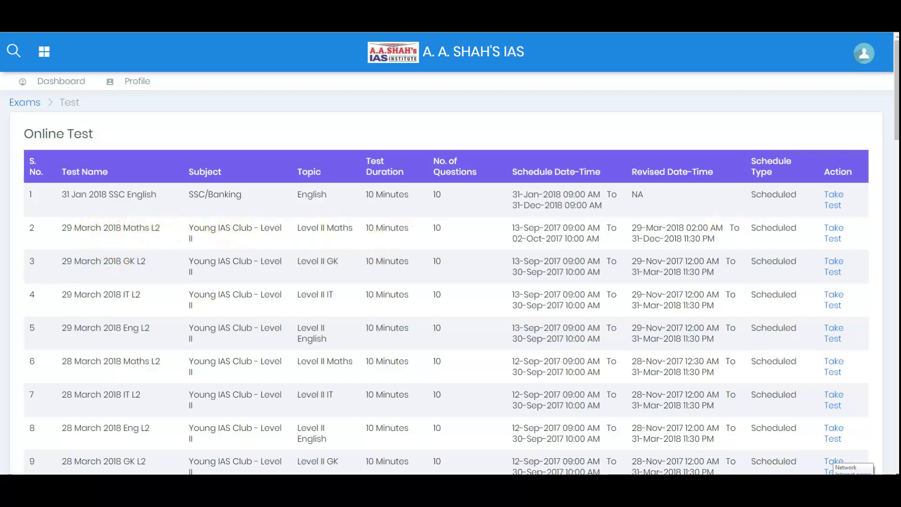
click(839, 233)
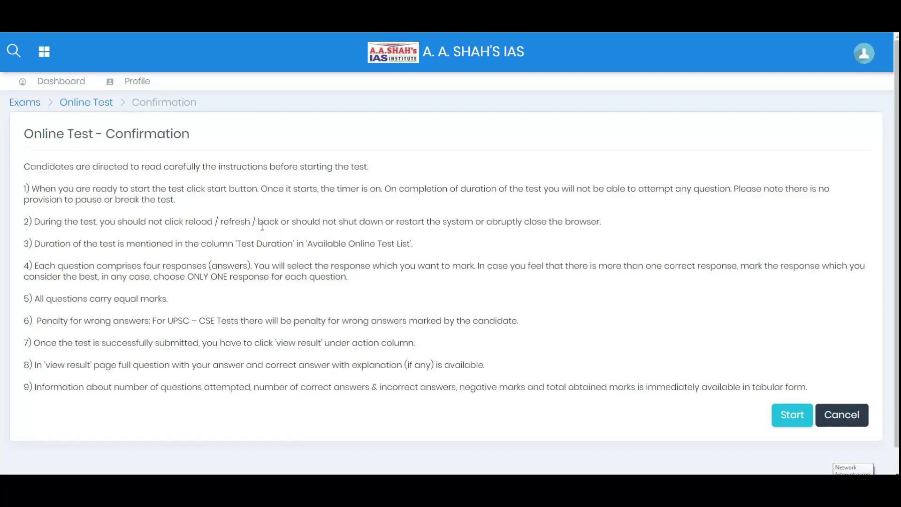
click(791, 416)
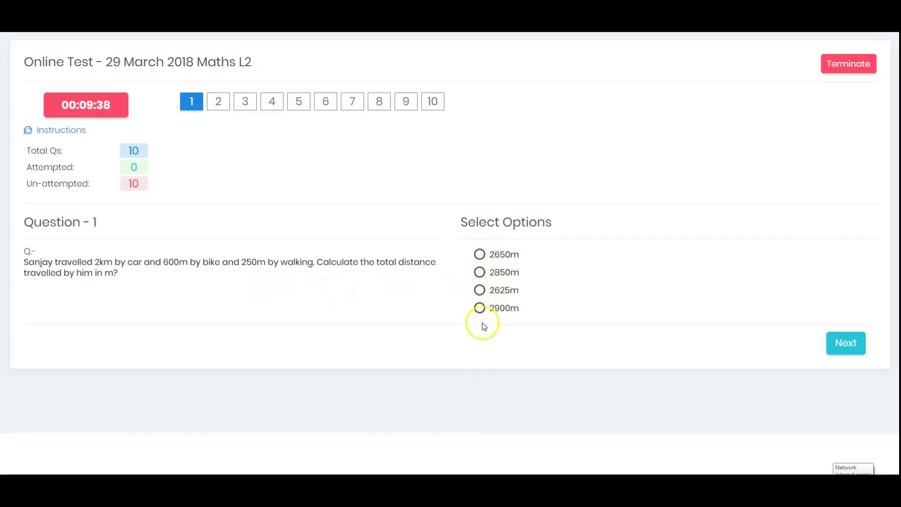
Step: Answer question 1 with 2625m and question 2 with 10, saving both answers
click(479, 290)
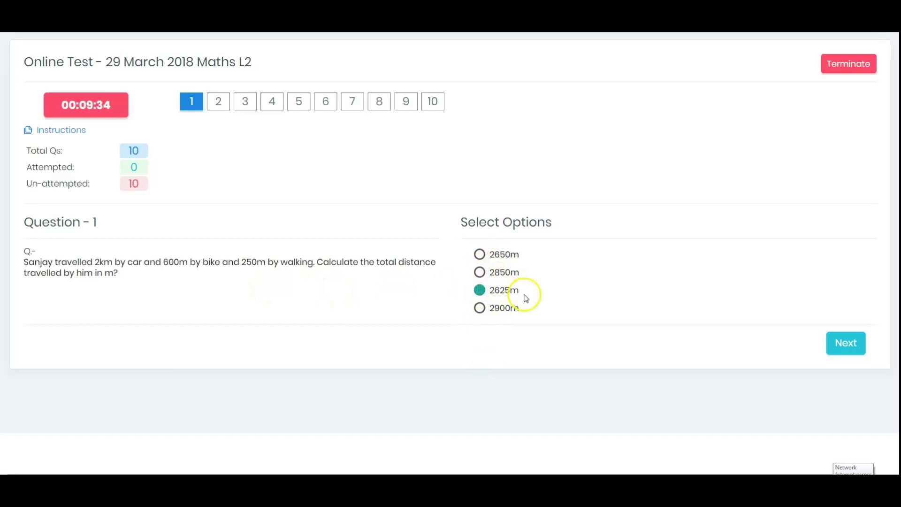
click(844, 345)
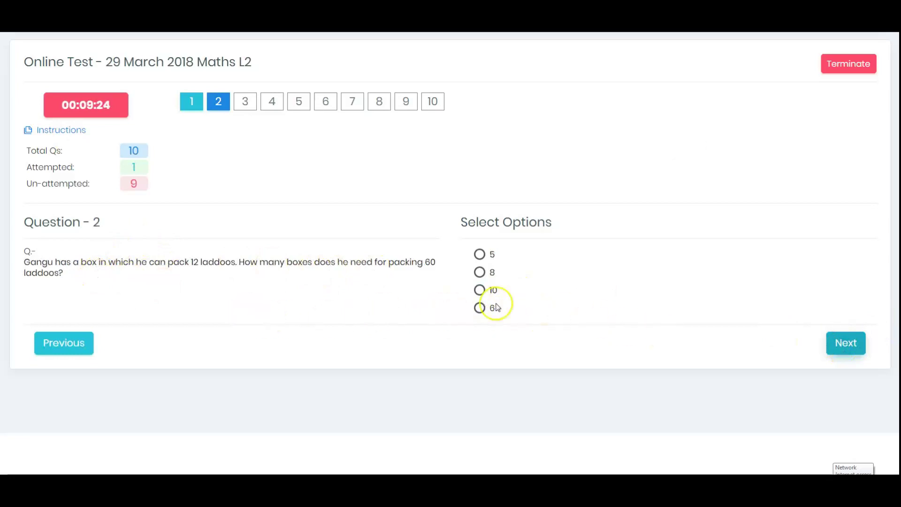
click(479, 290)
click(852, 348)
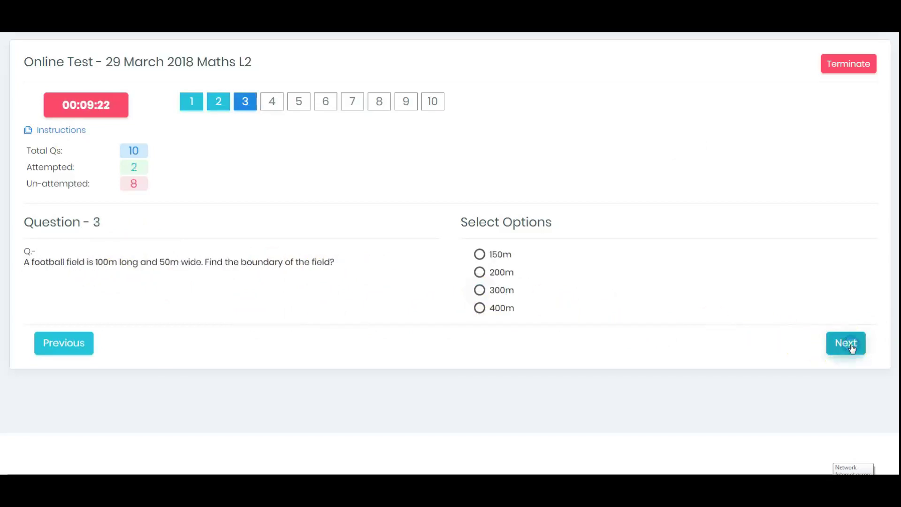
Step: Skip questions 3 to 9 without answering and advance to question 10
click(851, 346)
click(56, 344)
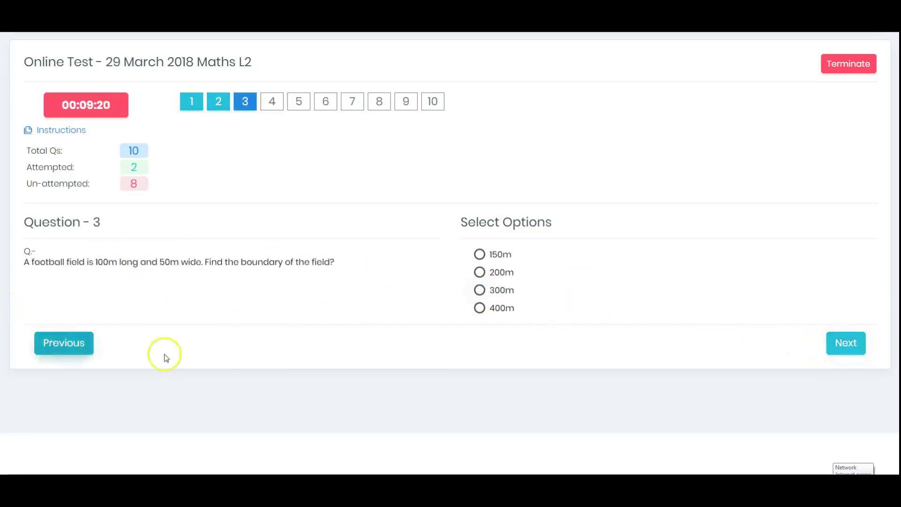
click(842, 349)
click(843, 350)
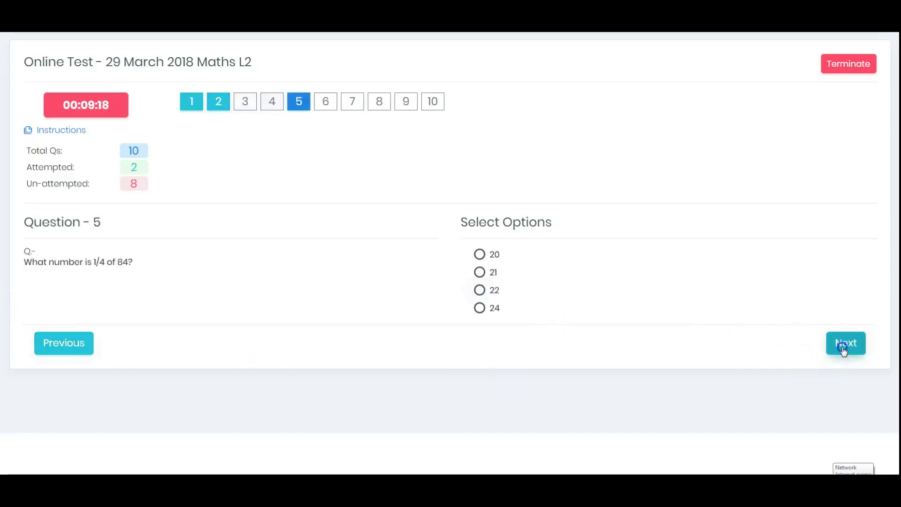
click(843, 350)
click(843, 349)
click(843, 350)
click(844, 350)
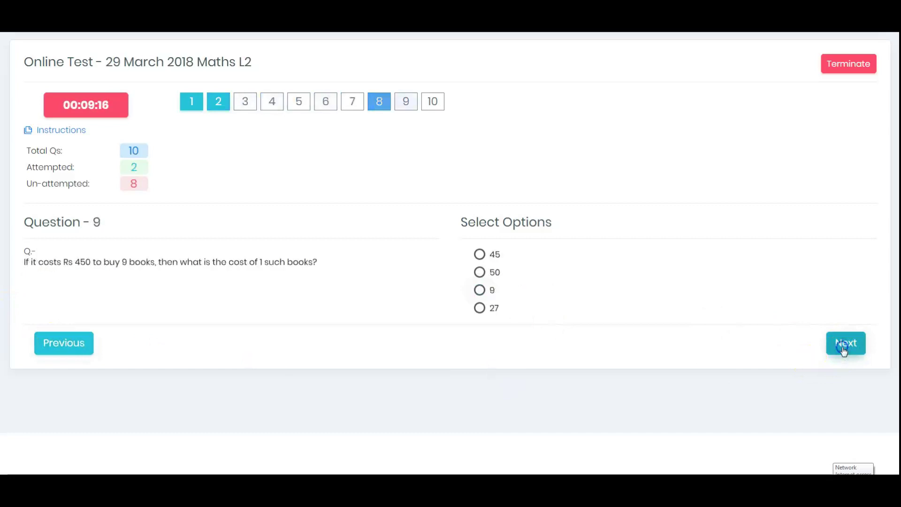
click(844, 350)
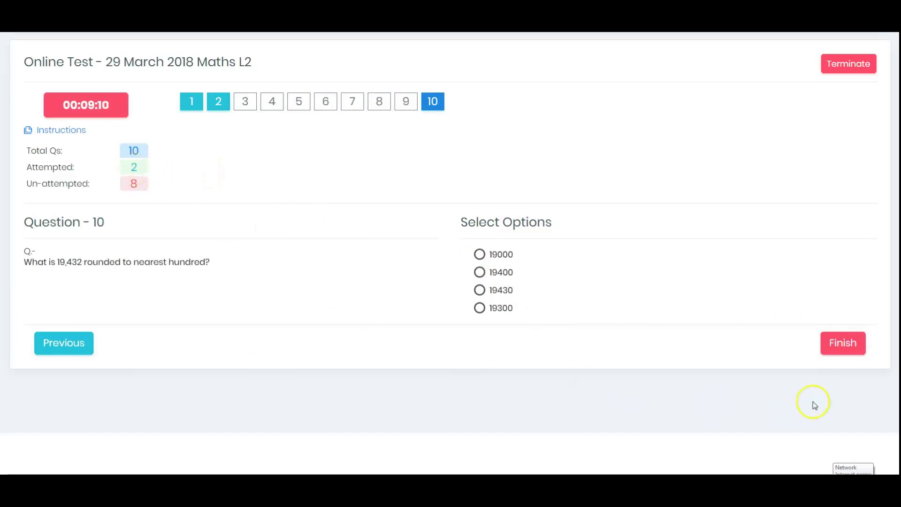
Step: Finish the Maths L2 test with the remaining questions unanswered and confirm its submission
click(843, 347)
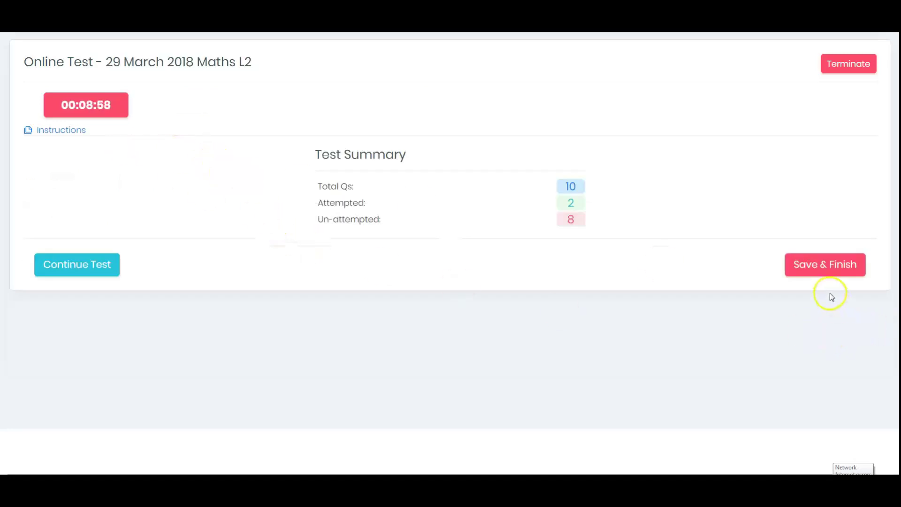
click(825, 264)
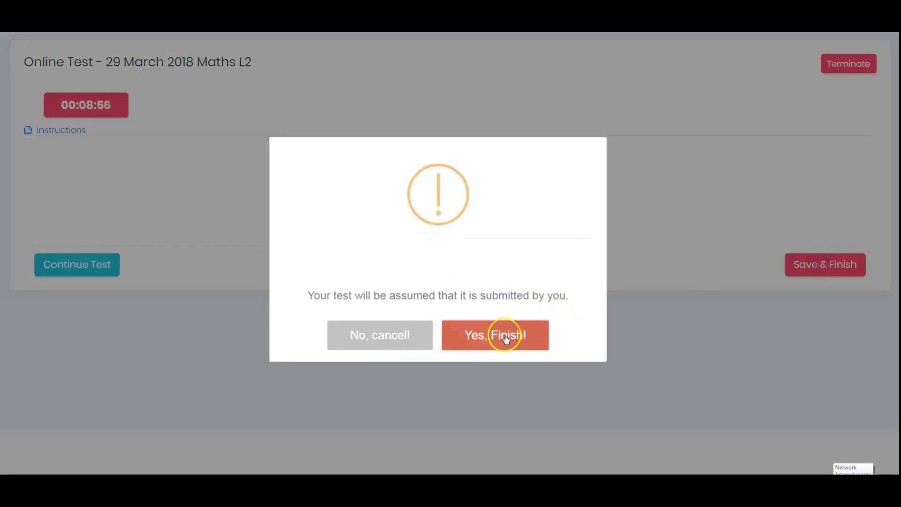
click(506, 337)
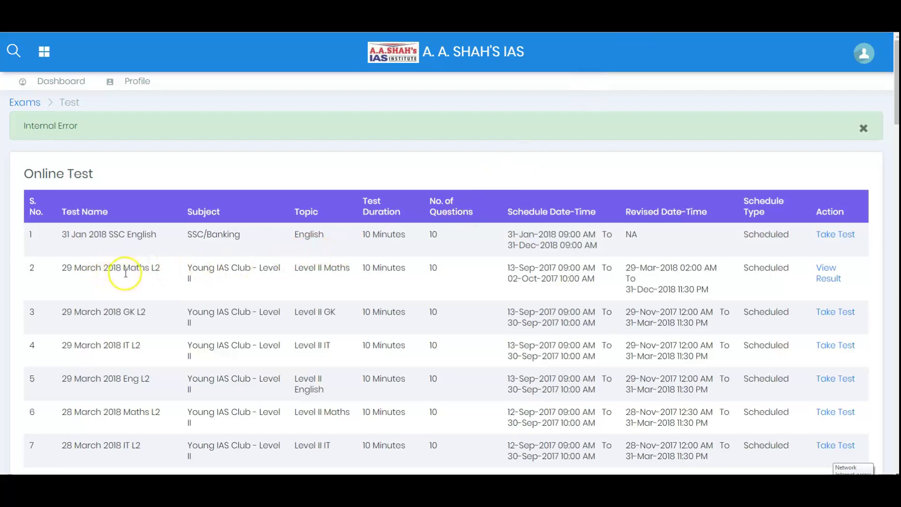
Step: View the result of the 29 March 2018 Maths L2 test and check the attempted and incorrect answer counts
click(827, 273)
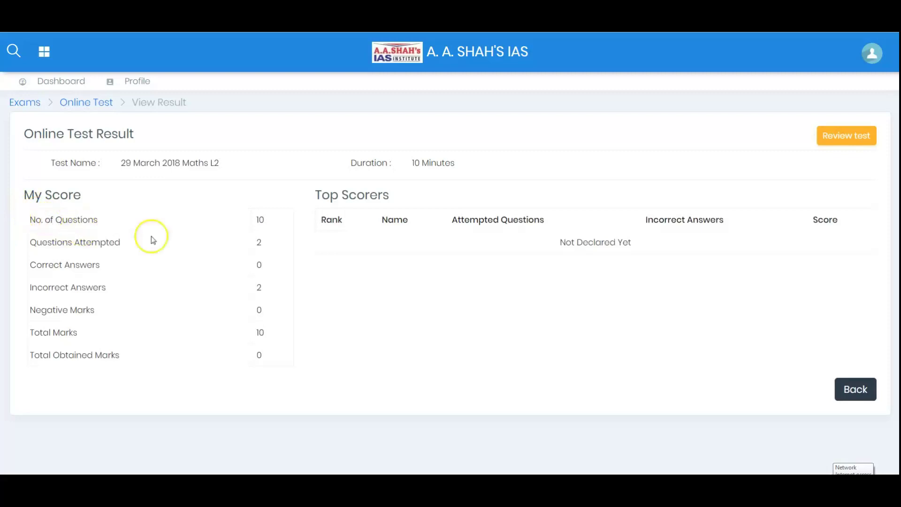
double_click(258, 242)
double_click(258, 287)
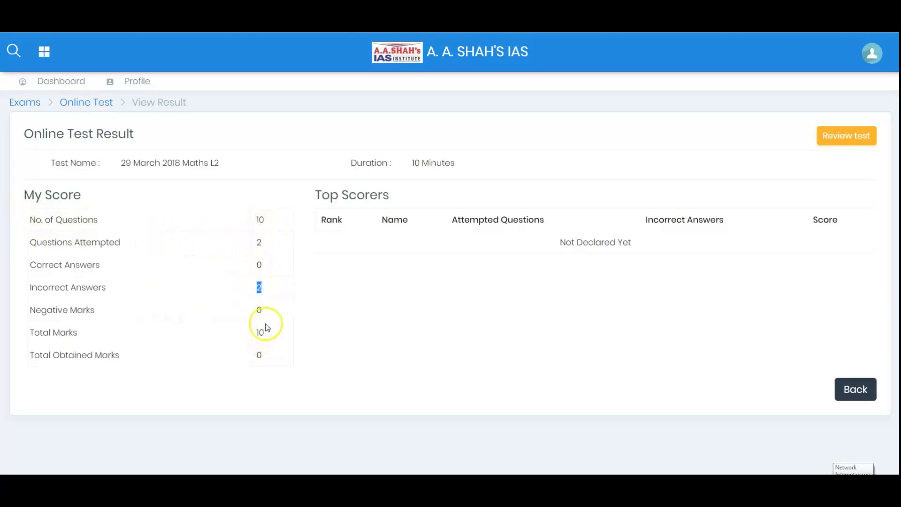
Step: Review the submitted test's correct answers from question 1 to question 6 and close the review
click(832, 138)
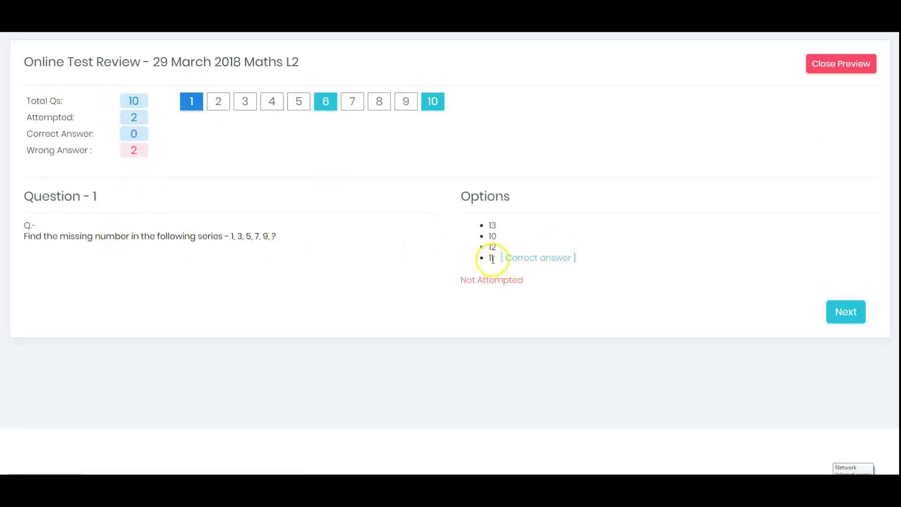
drag(461, 279, 525, 278)
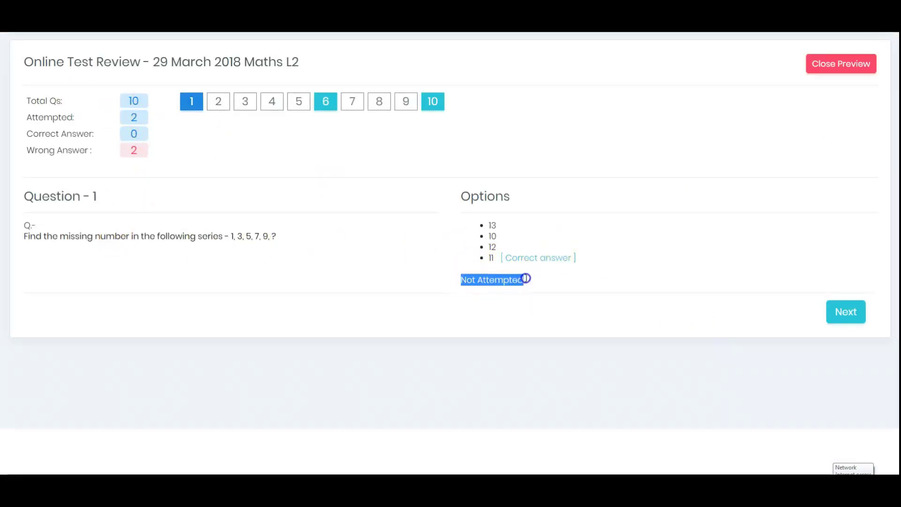
click(526, 279)
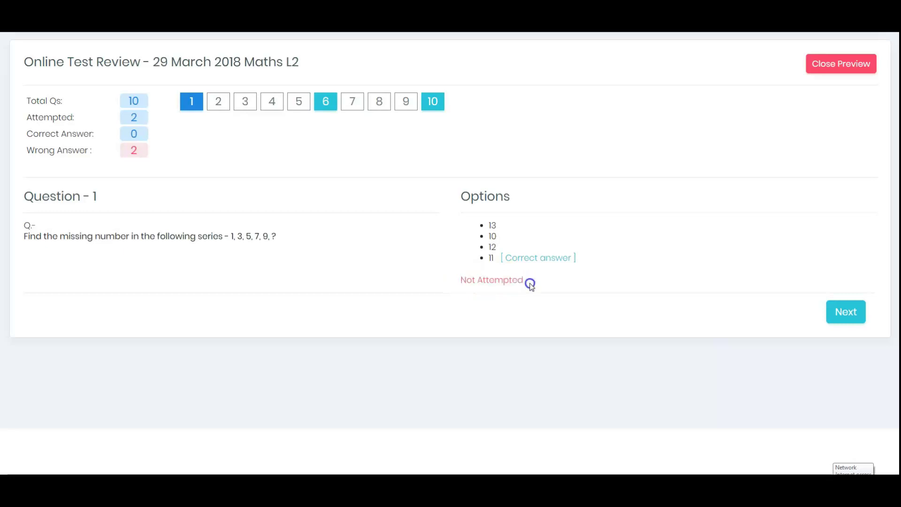
click(850, 317)
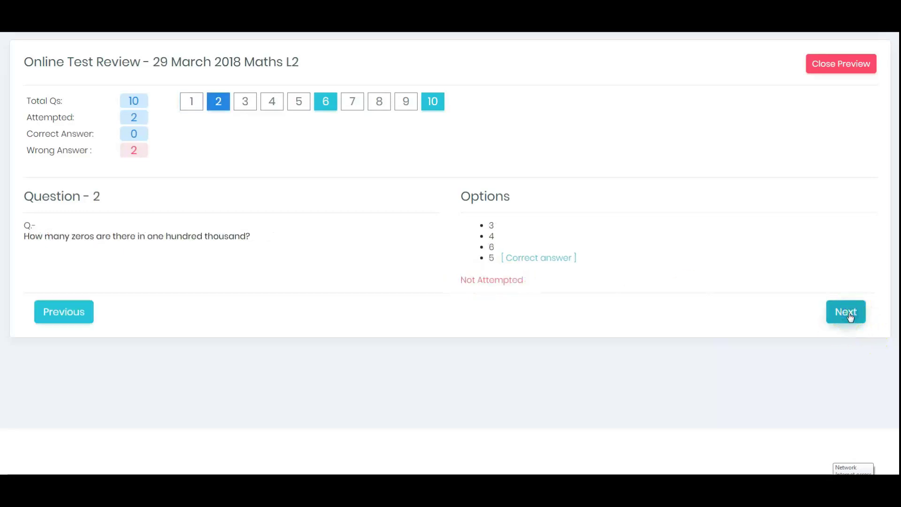
click(850, 317)
click(850, 317)
click(850, 317)
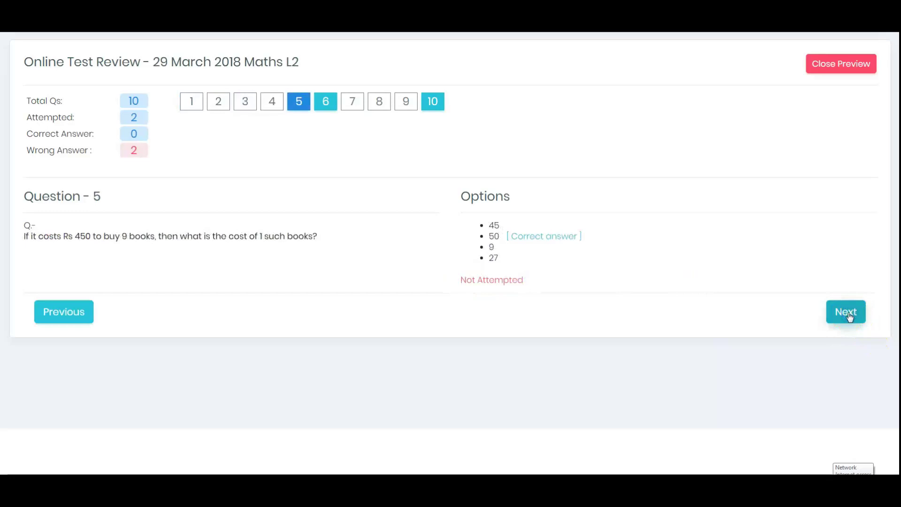
click(850, 316)
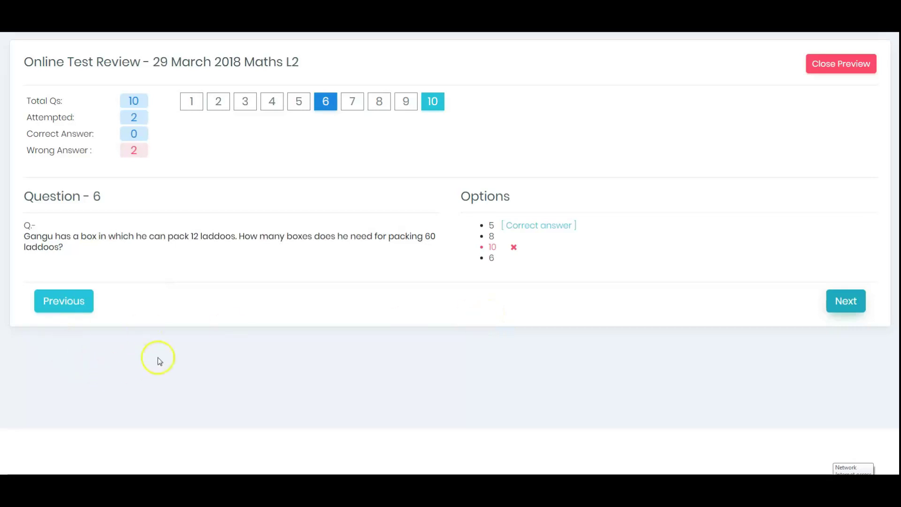
click(836, 66)
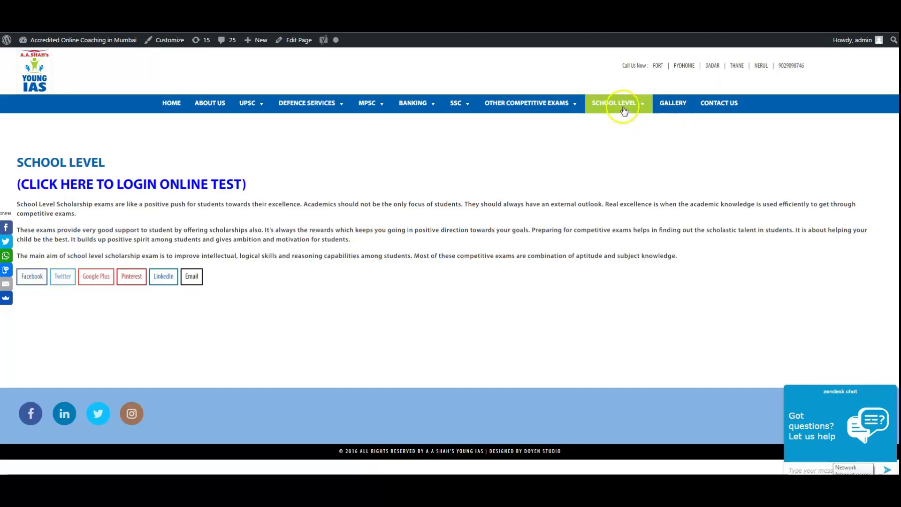
Step: On the Young IAS website, open the Video Lecture page for Young IAS Club level 1 (Std IV – VI)
mouse_move(624, 107)
mouse_move(627, 123)
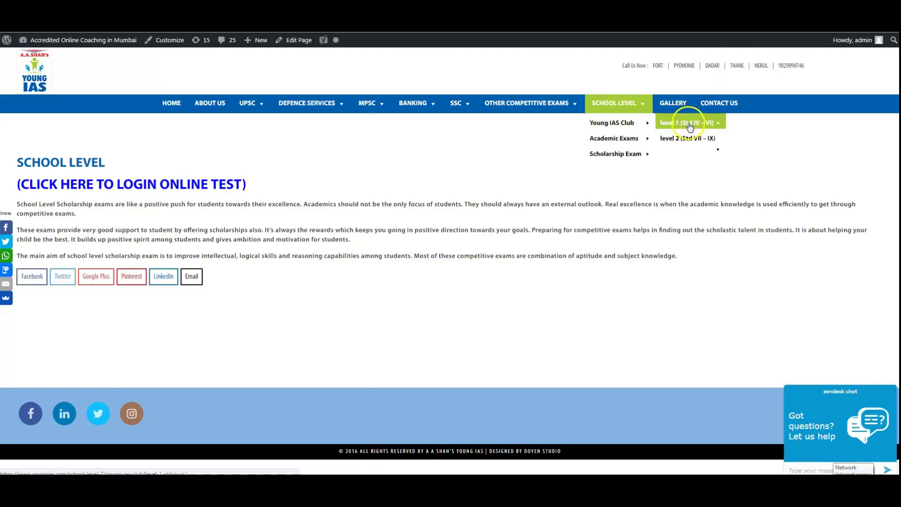
mouse_move(688, 123)
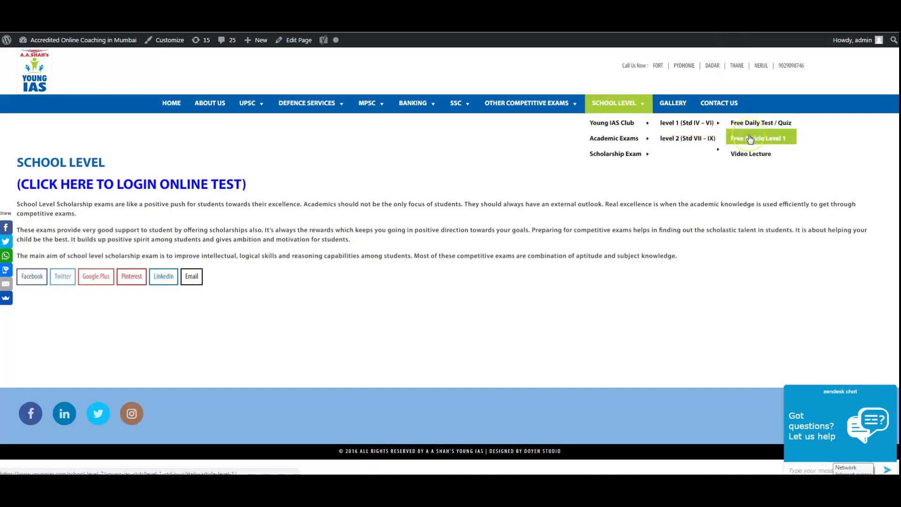
click(757, 155)
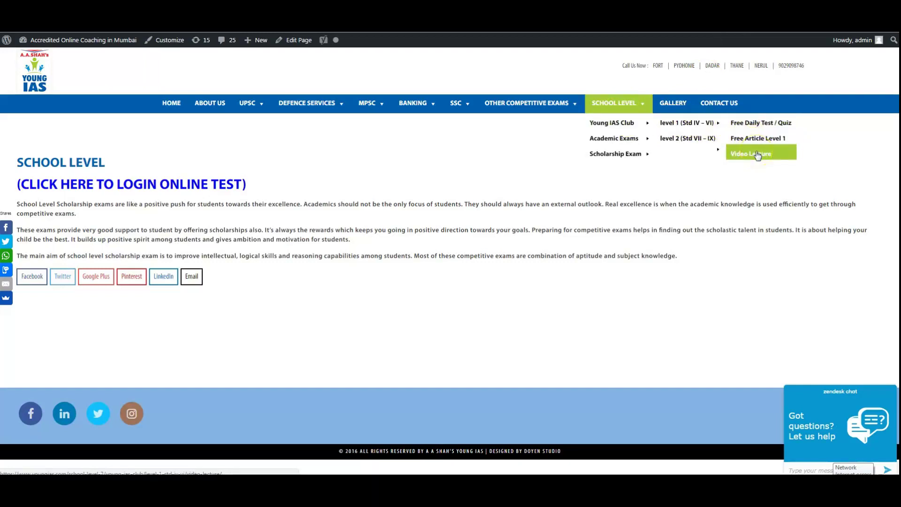